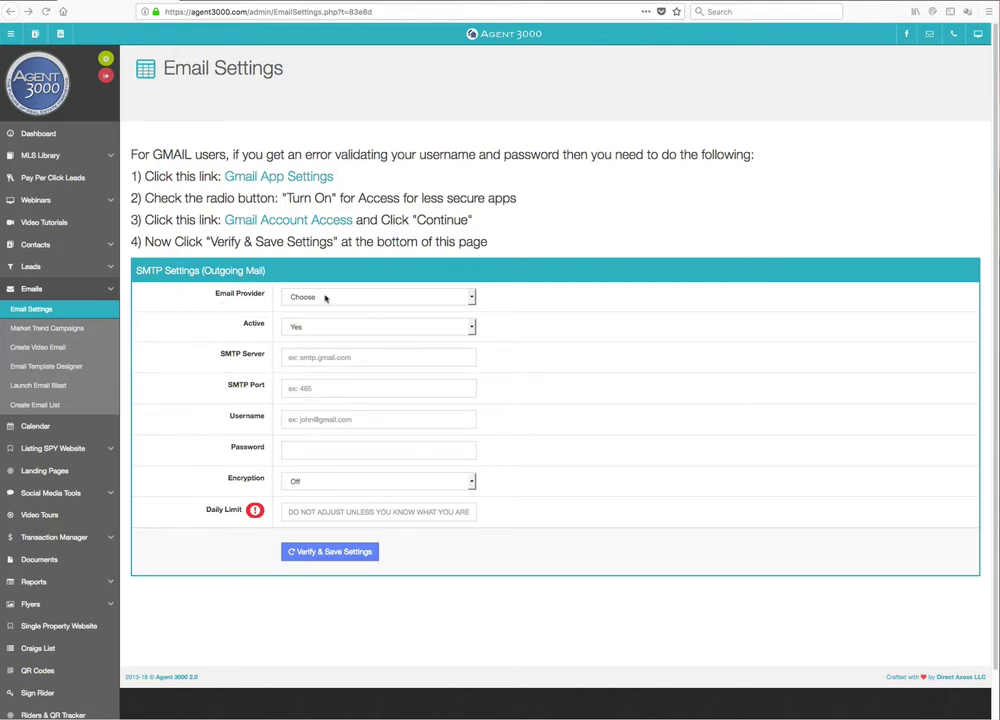
click(472, 298)
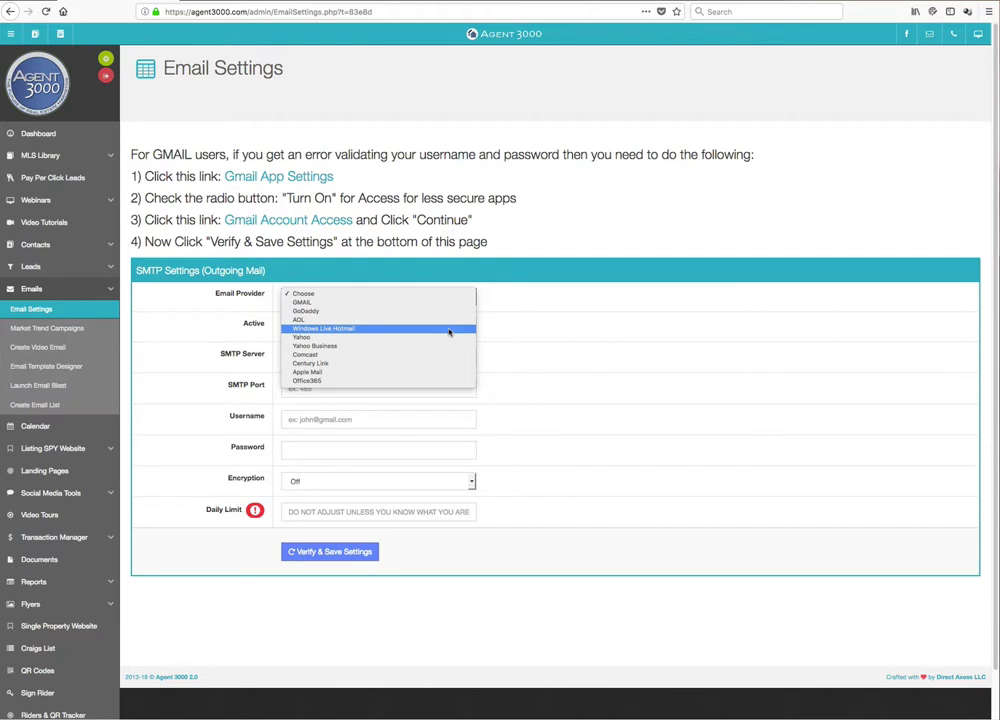
click(524, 315)
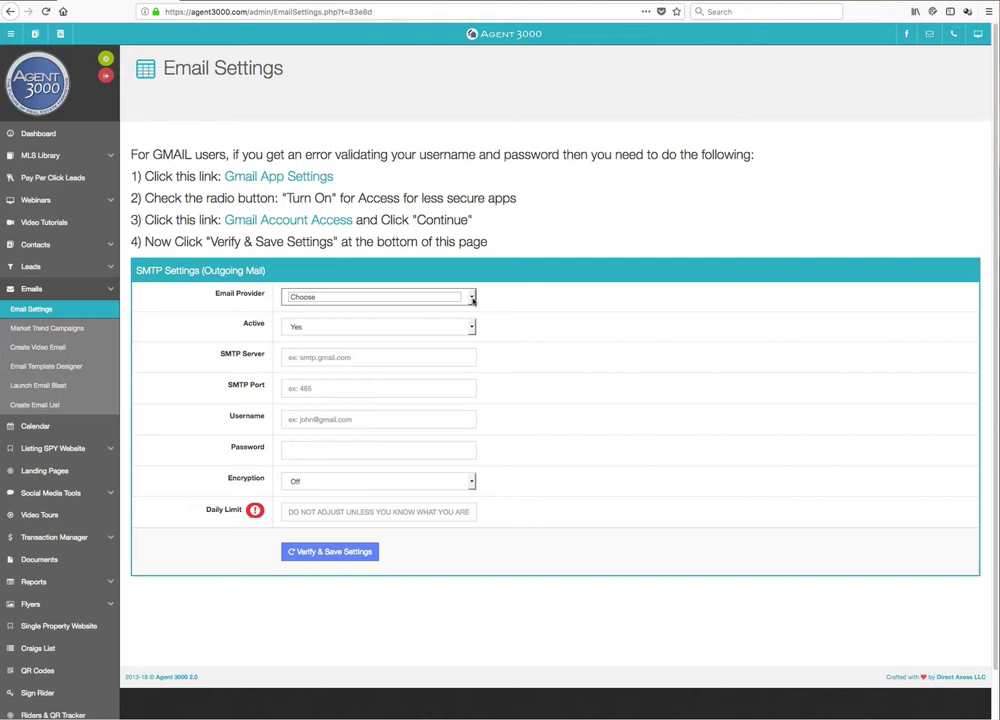
click(472, 298)
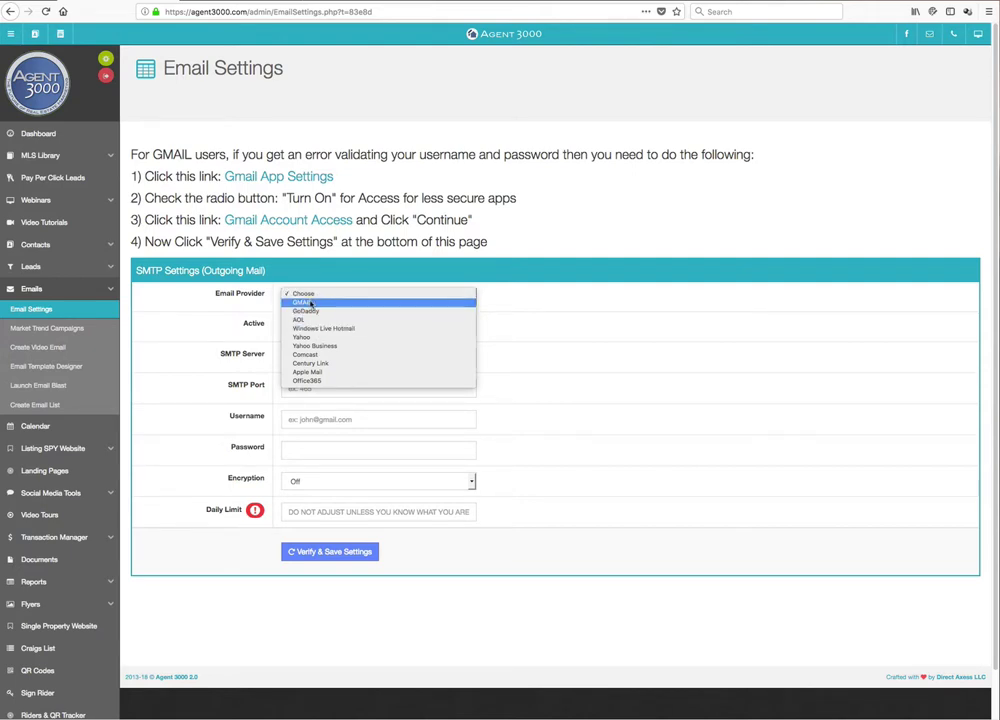
Choose GMAIL as the email provider, auto-filling smtp.gmail.com, port 587, TLS and 100 daily limit
click(310, 303)
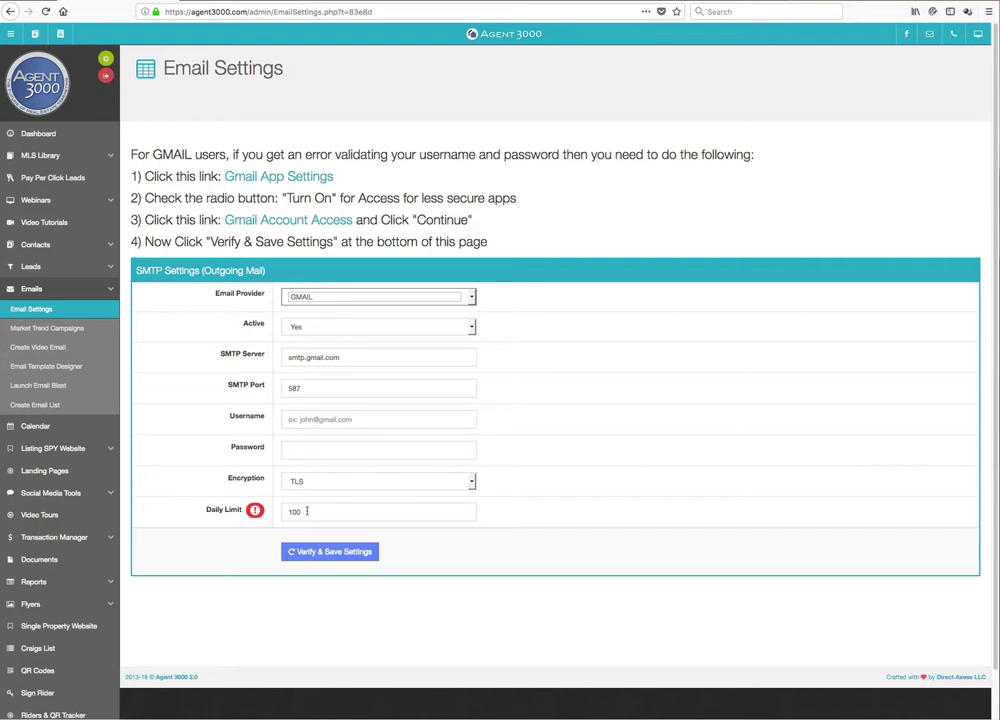
Enter the account's email address as the SMTP username, then the account password
click(301, 419)
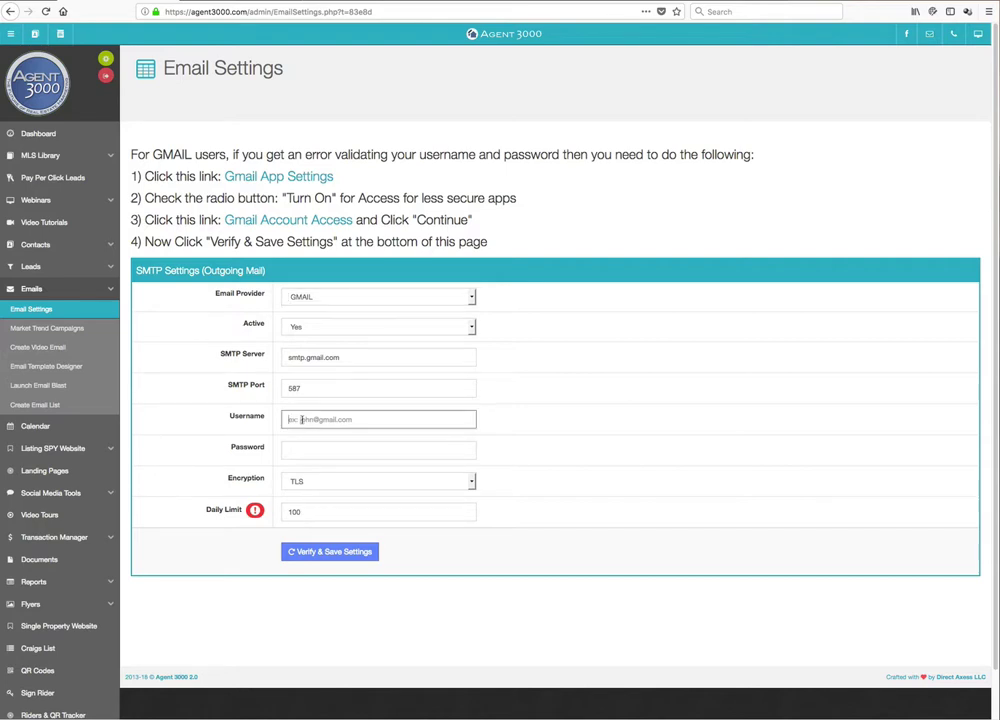
key(Tab)
text(•••••••••)
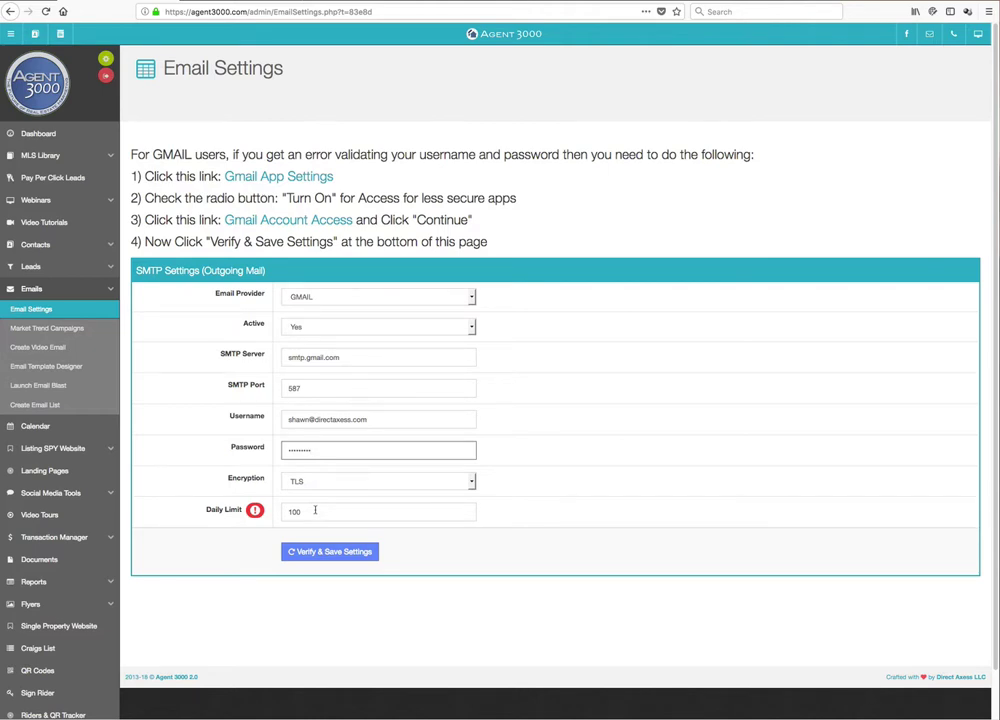
Verify and save the GMAIL SMTP settings, confirmed as Verified and Saved SMTP Settings
click(424, 530)
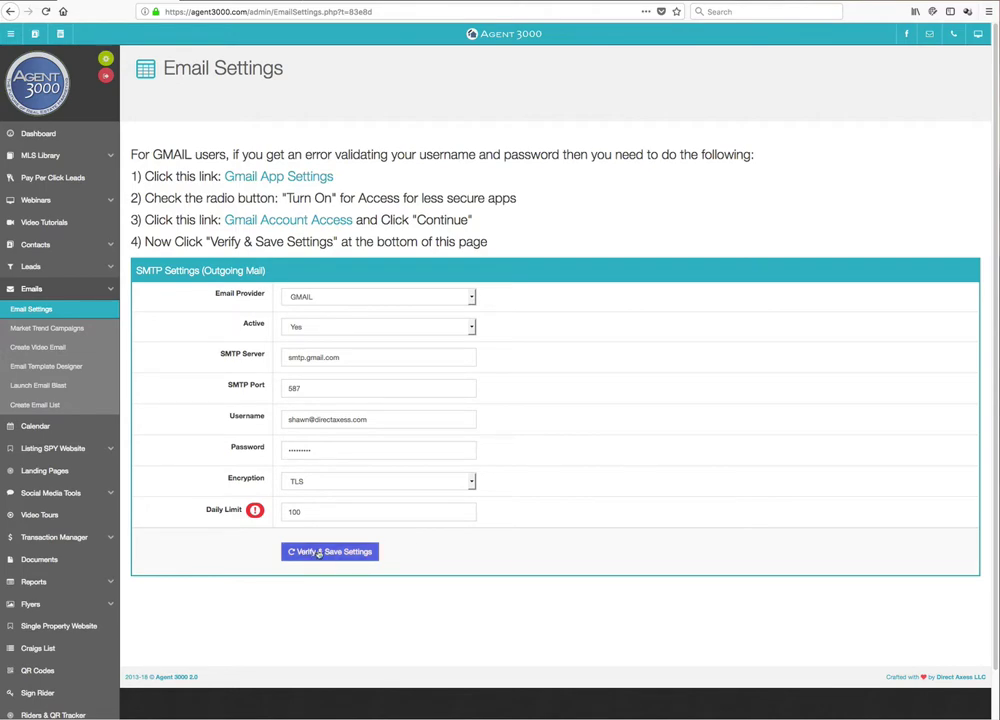
click(318, 553)
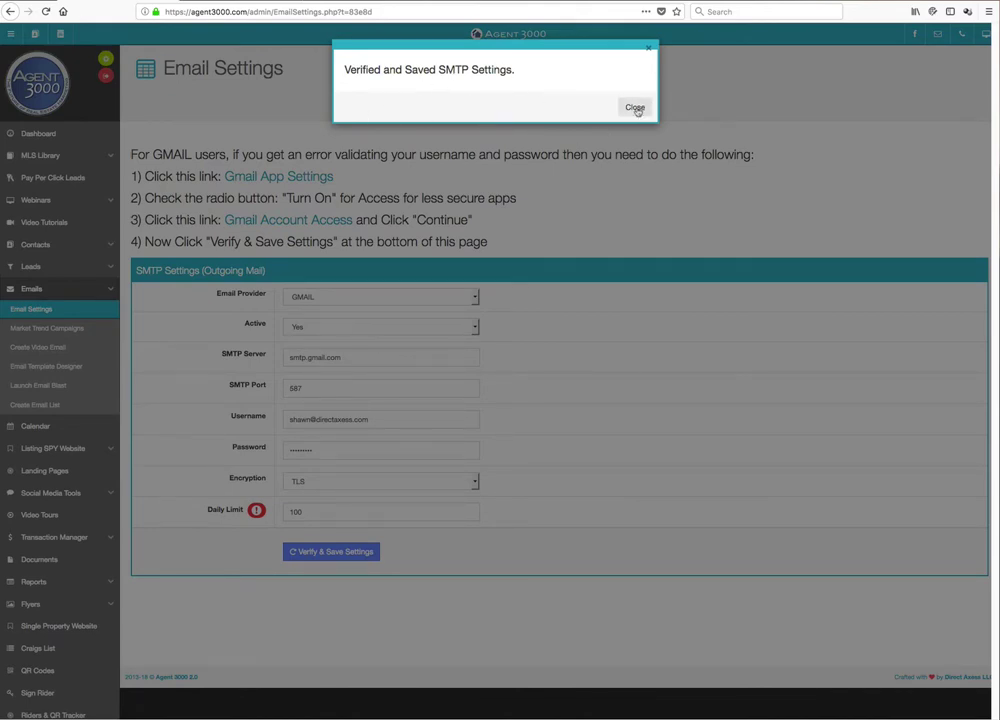
Dismiss the success message and review the 'Access for less secure apps' instruction text
click(635, 108)
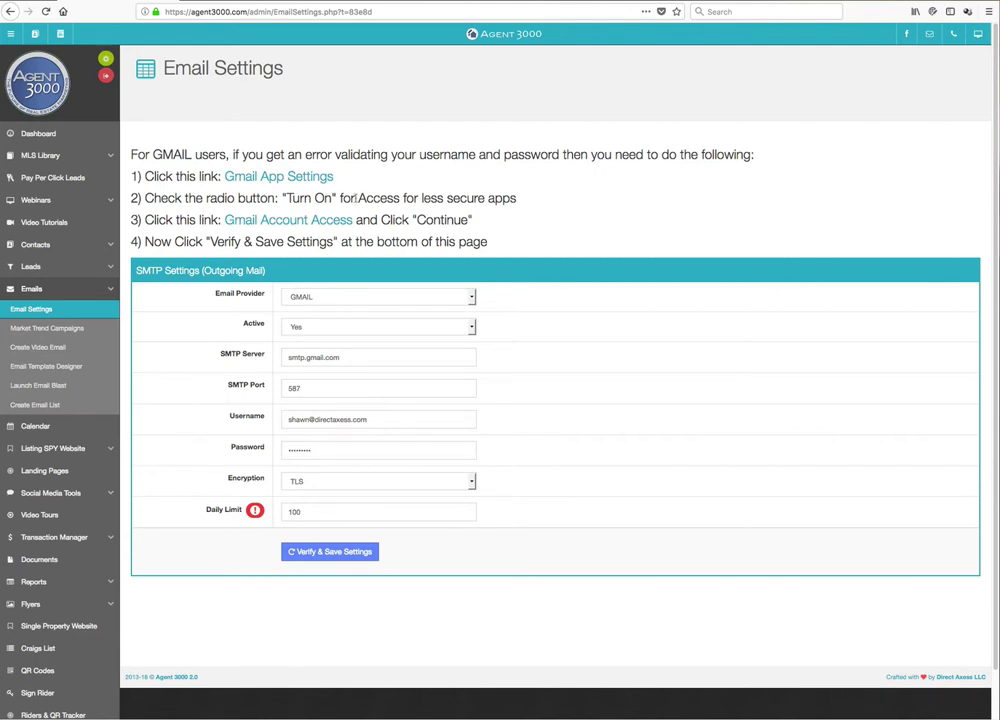
drag(357, 198, 525, 204)
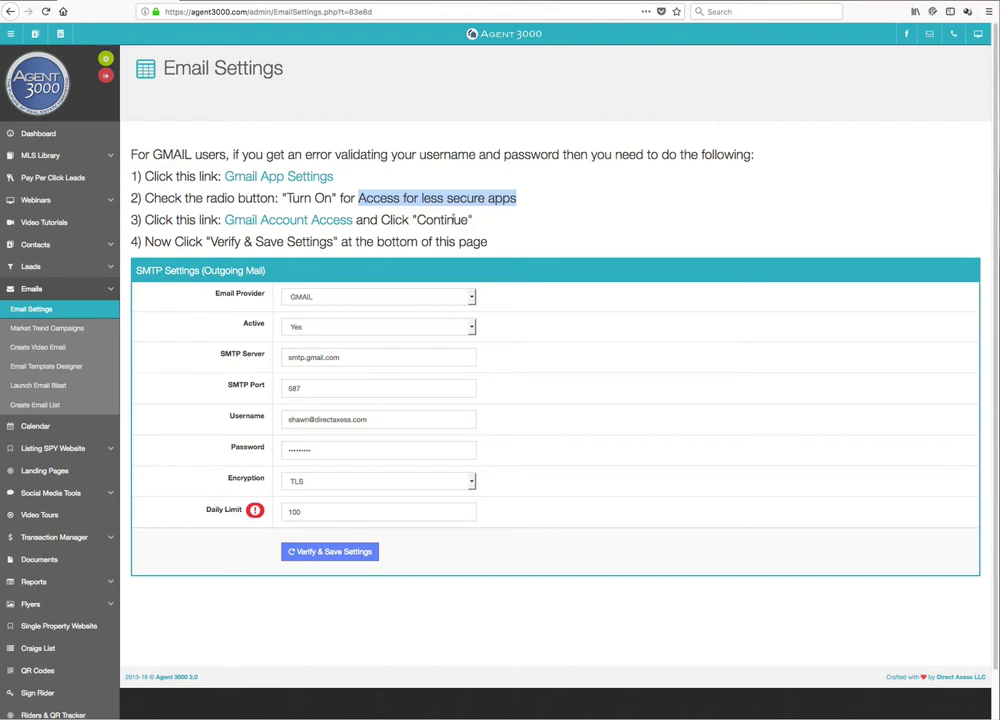
click(251, 160)
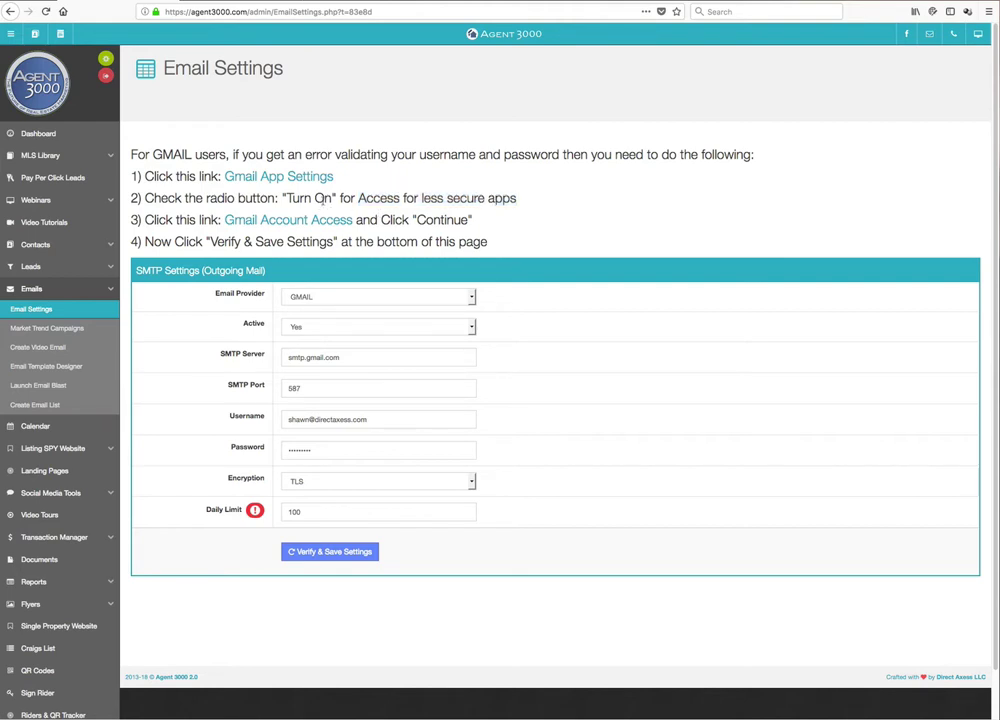